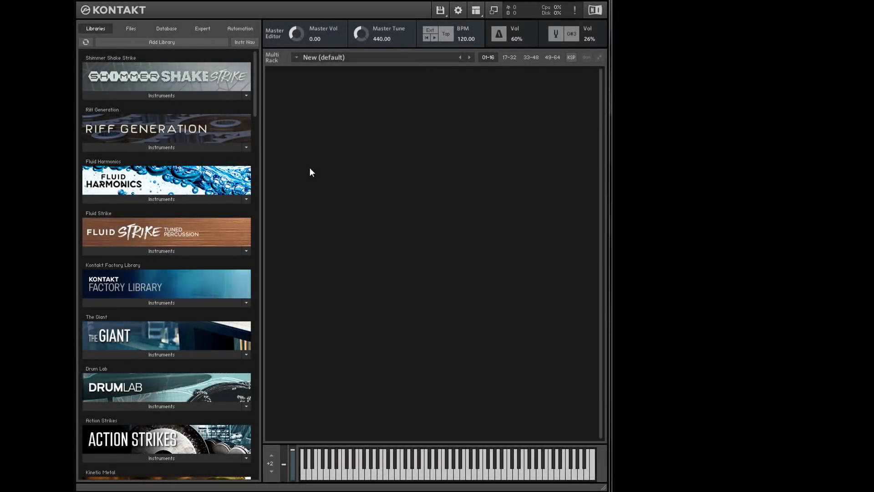
- Load Riff Generation.nki into Kontakt and pick the 070-079 BPM preset 072 Guide Gone Missing
{"action": "left_click", "coordinate": [232, 146]}
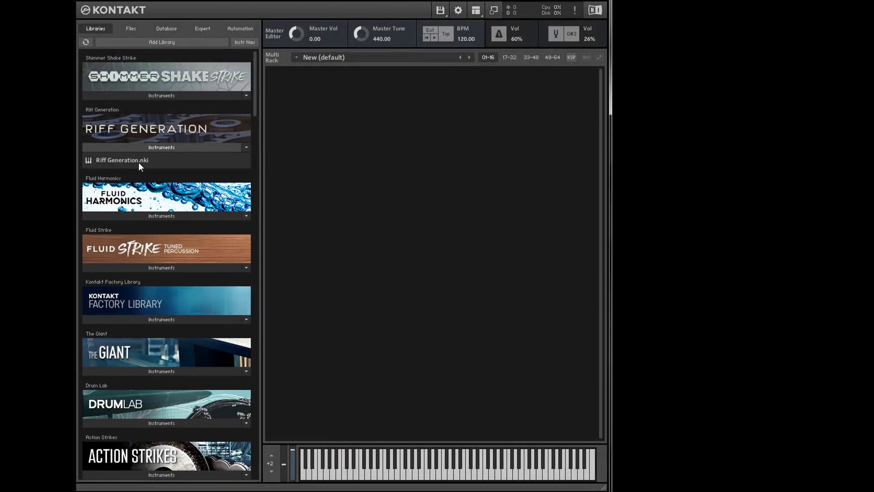
{"action": "left_click_drag", "start_coordinate": [138, 163], "coordinate": [310, 160]}
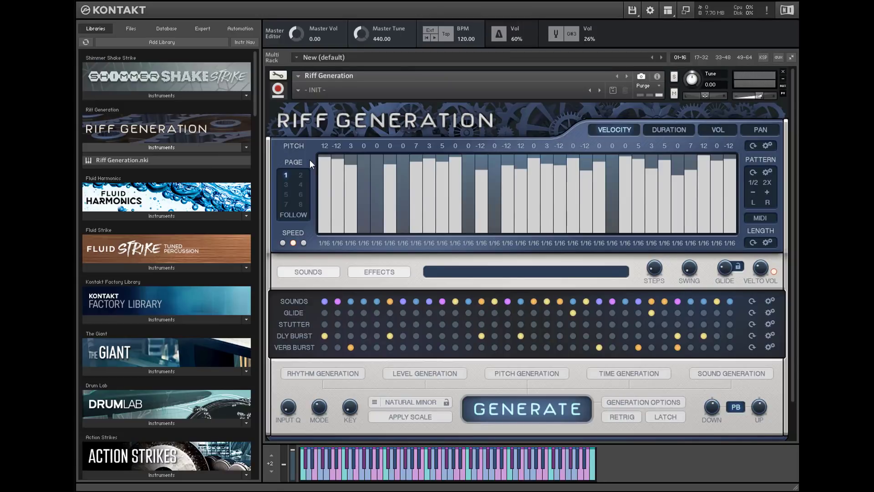
{"action": "left_click", "coordinate": [298, 91]}
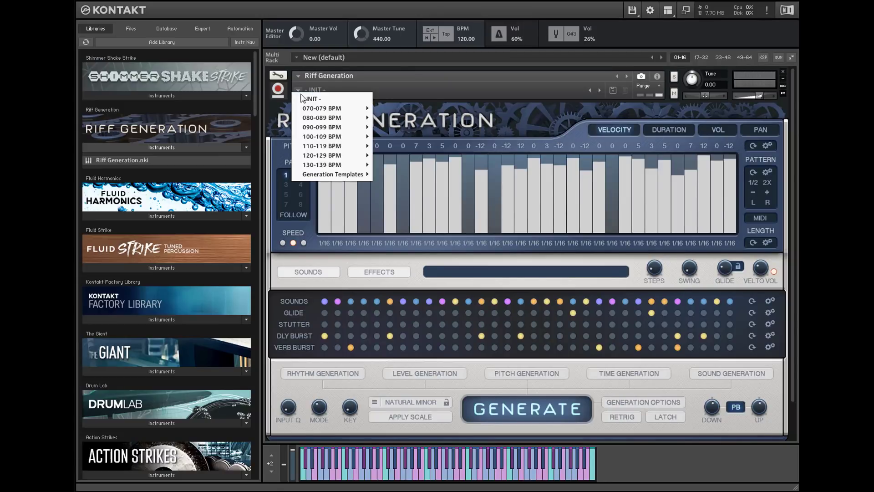
{"action": "mouse_move", "coordinate": [361, 110]}
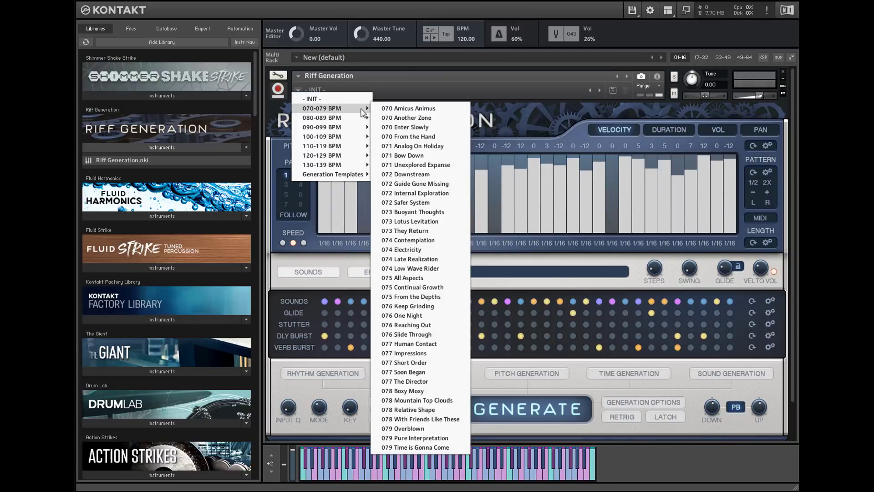
{"action": "left_click", "coordinate": [447, 184]}
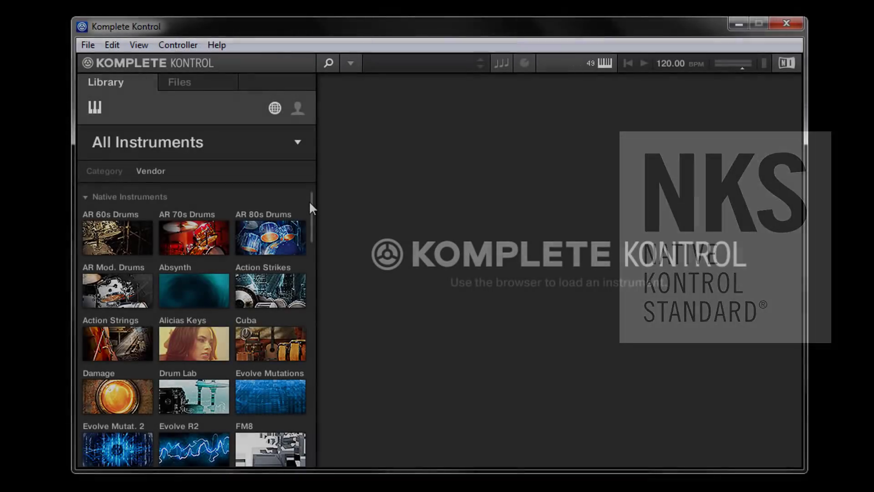
{"action": "left_click_drag", "start_coordinate": [311, 201], "coordinate": [316, 410]}
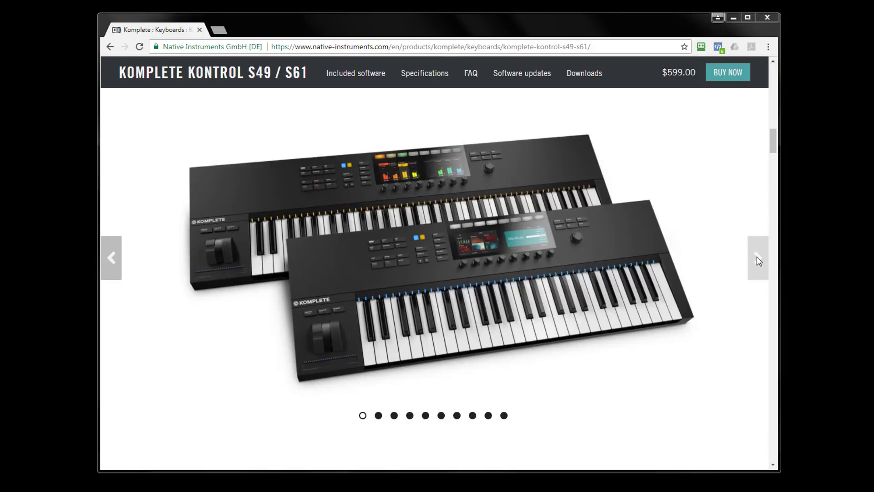
- Advance five times through the Komplete Kontrol S49/S61 keyboard product photos
{"action": "left_click", "coordinate": [758, 259]}
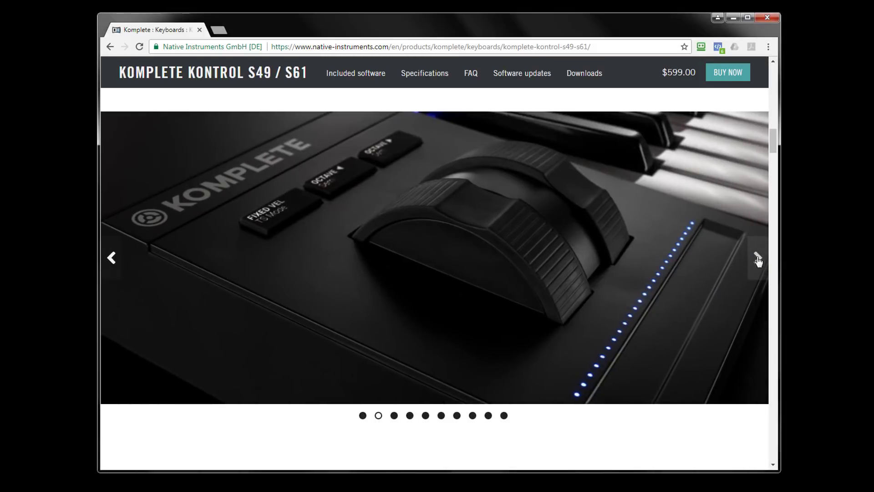
{"action": "left_click", "coordinate": [758, 259]}
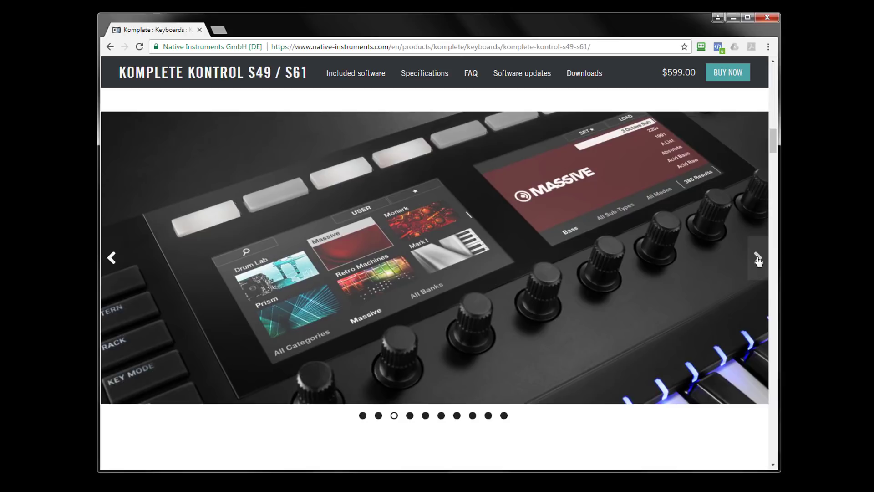
{"action": "left_click", "coordinate": [758, 260]}
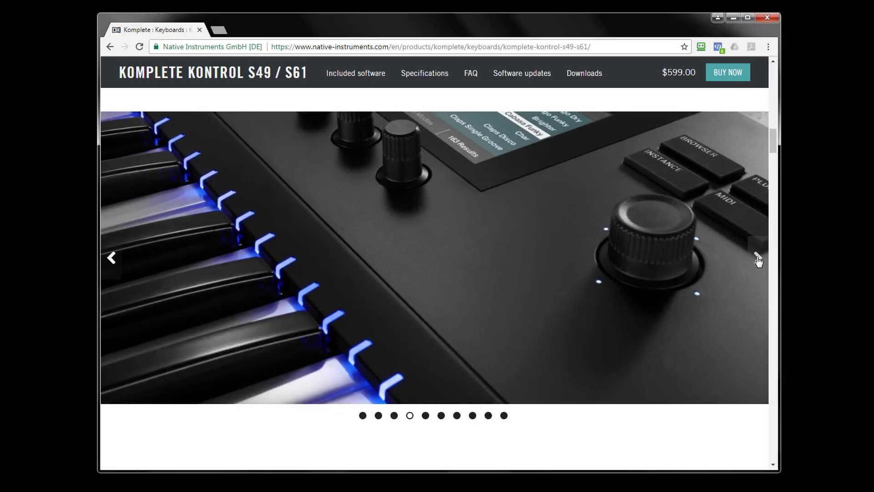
{"action": "left_click", "coordinate": [758, 259]}
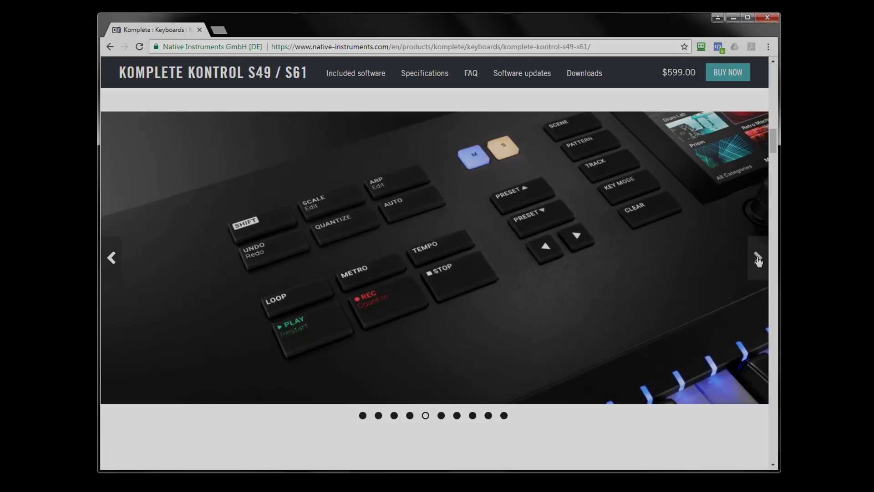
{"action": "left_click", "coordinate": [758, 260]}
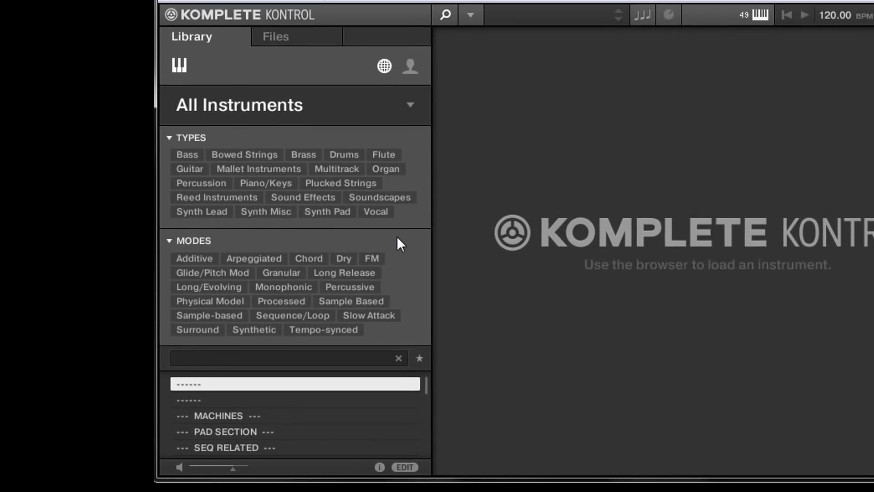
- Filter to Plucked Strings type and Arpeggiated mode, then collapse the Types and Modes filters
{"action": "left_click", "coordinate": [336, 185]}
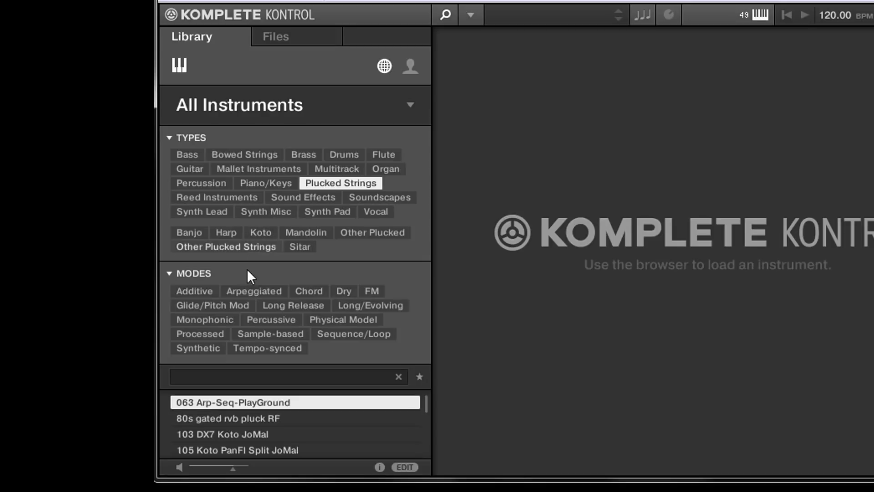
{"action": "left_click", "coordinate": [247, 291]}
{"action": "left_click", "coordinate": [170, 138]}
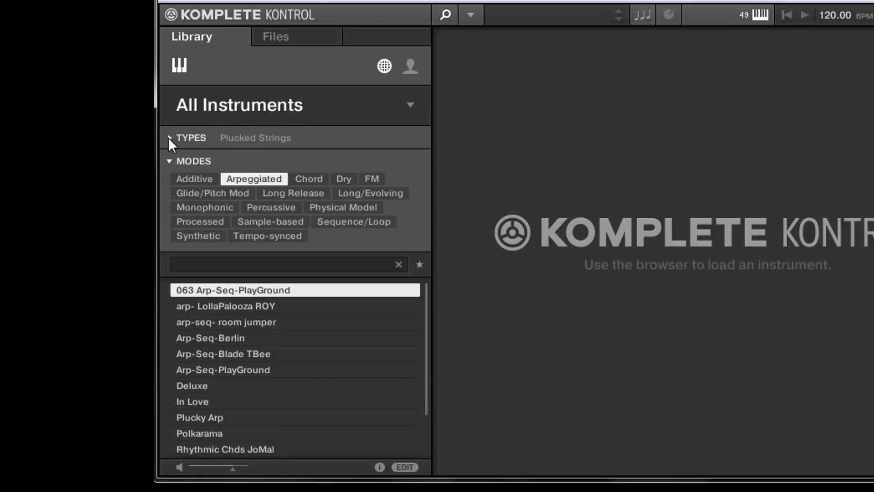
{"action": "left_click", "coordinate": [169, 160]}
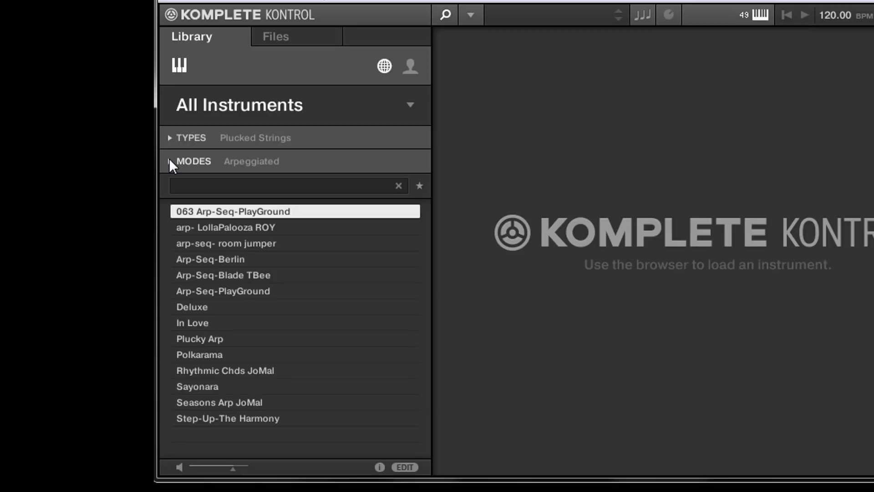
- Adjust prehear volume and preview Plucky Arp, Polkarama and Rhythmic Chds JoMal
{"action": "left_click", "coordinate": [179, 466]}
{"action": "left_click", "coordinate": [193, 339]}
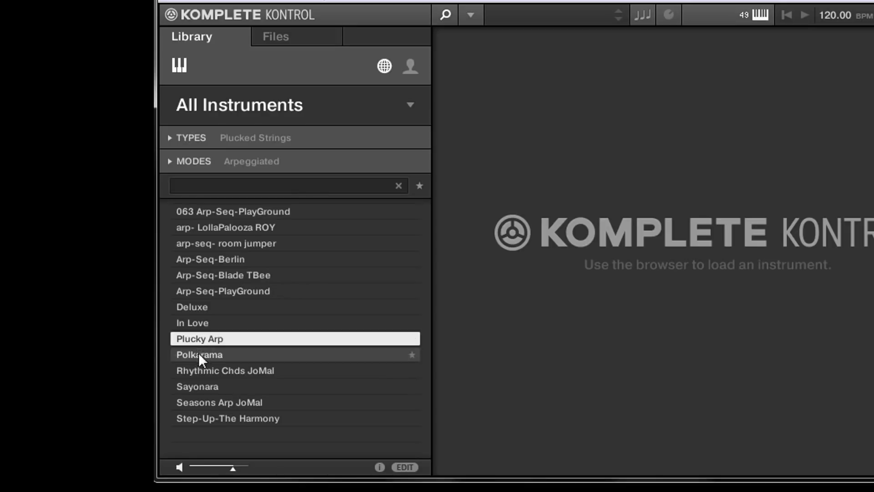
{"action": "left_click", "coordinate": [201, 356]}
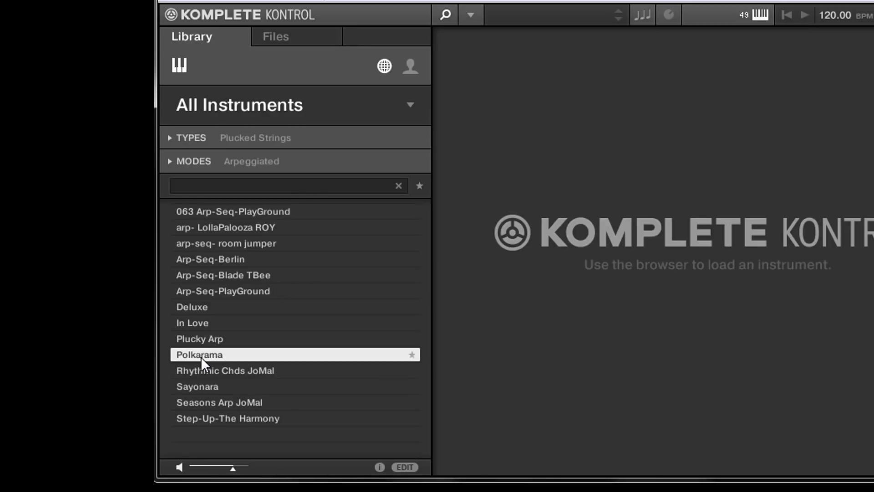
{"action": "left_click", "coordinate": [226, 375]}
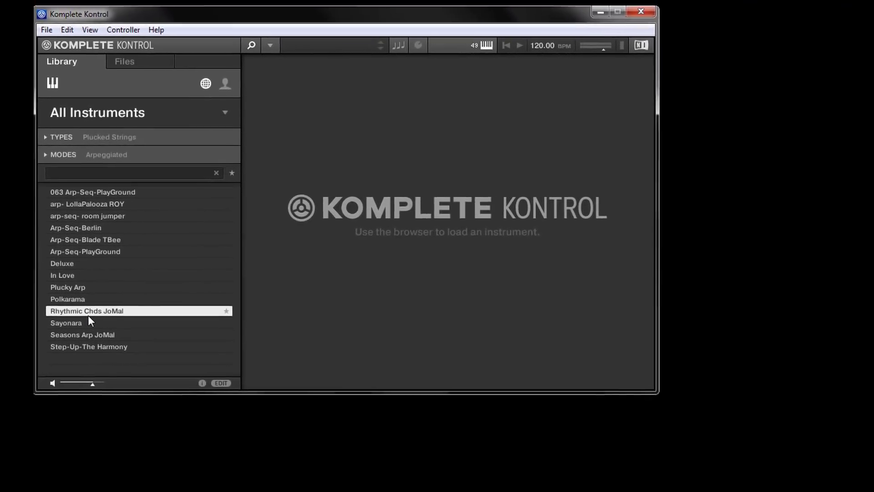
- Load Rhythmic Chds JoMal as the active instrument and return to browsing by vendor
{"action": "double_click", "coordinate": [79, 311]}
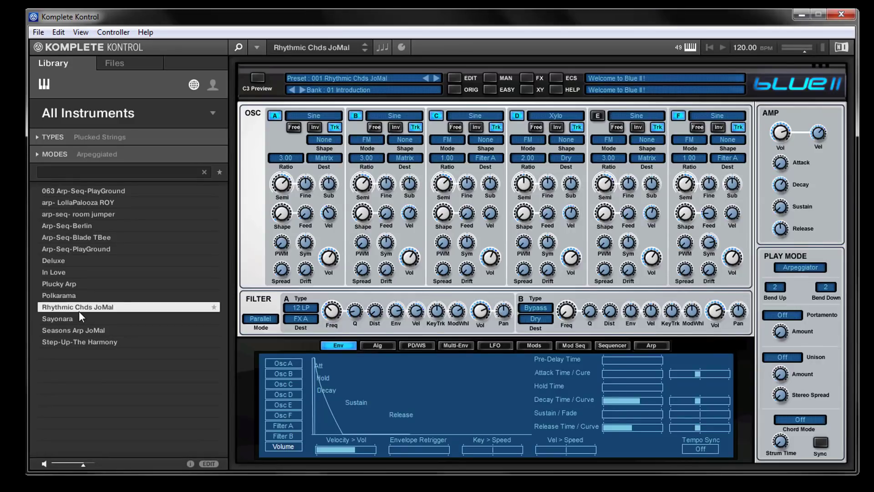
{"action": "left_click", "coordinate": [213, 112]}
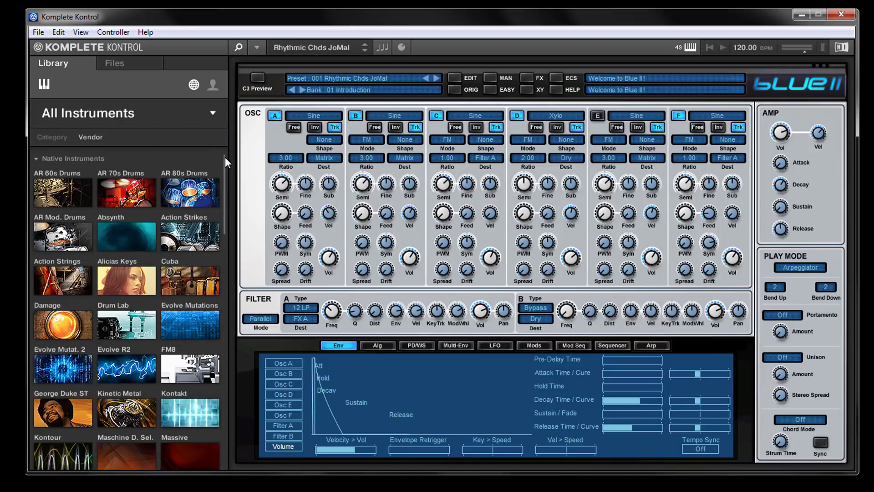
{"action": "left_click_drag", "start_coordinate": [225, 157], "coordinate": [228, 363]}
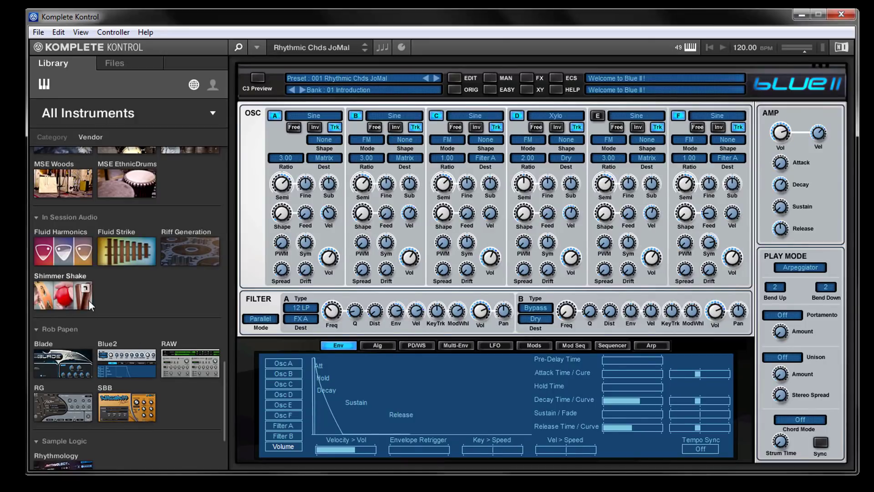
- Preview Shimmer Shake's 4_4 - Banana, Tamb Dual Alloy & Caxixi preset, then clear the filter and scroll up
{"action": "left_click", "coordinate": [85, 298]}
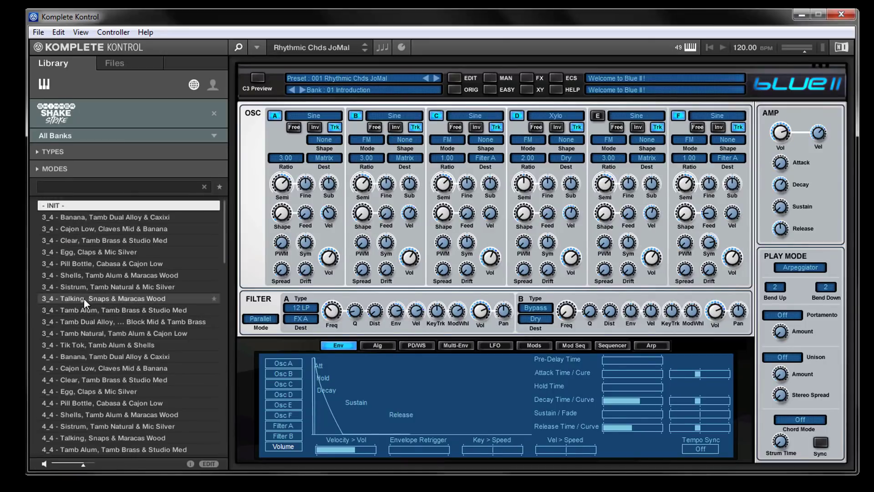
{"action": "left_click", "coordinate": [118, 357]}
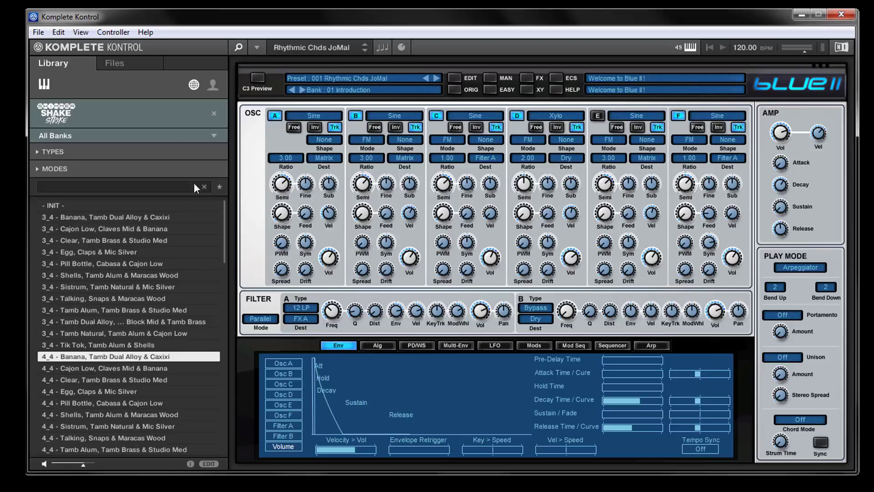
{"action": "left_click", "coordinate": [212, 109]}
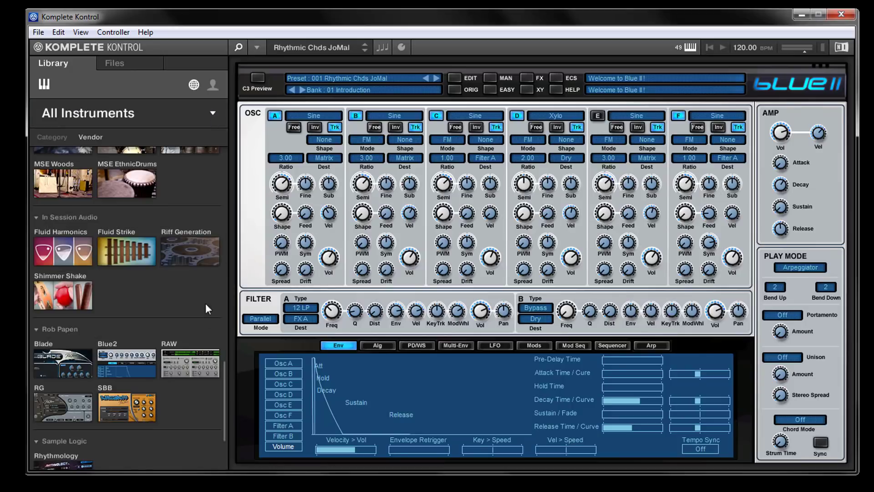
{"action": "left_click_drag", "start_coordinate": [224, 373], "coordinate": [247, 153]}
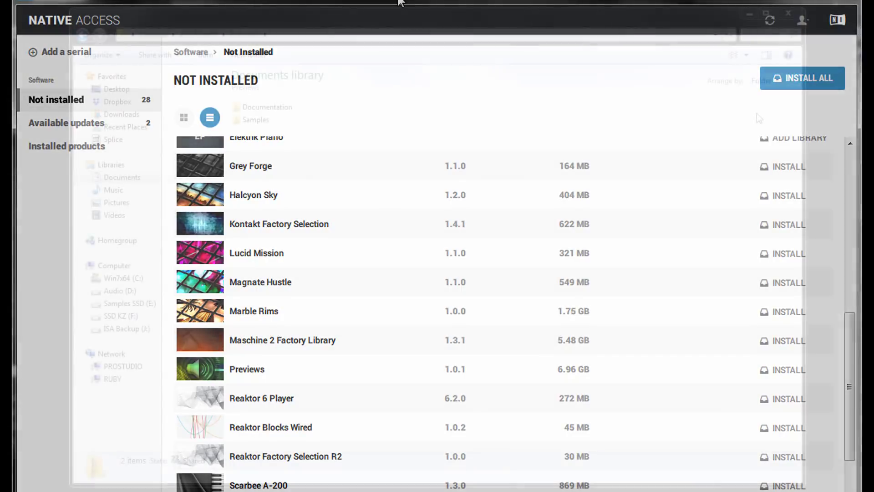
- Search the Previews folder for 'ogg' files
{"action": "left_click", "coordinate": [756, 35]}
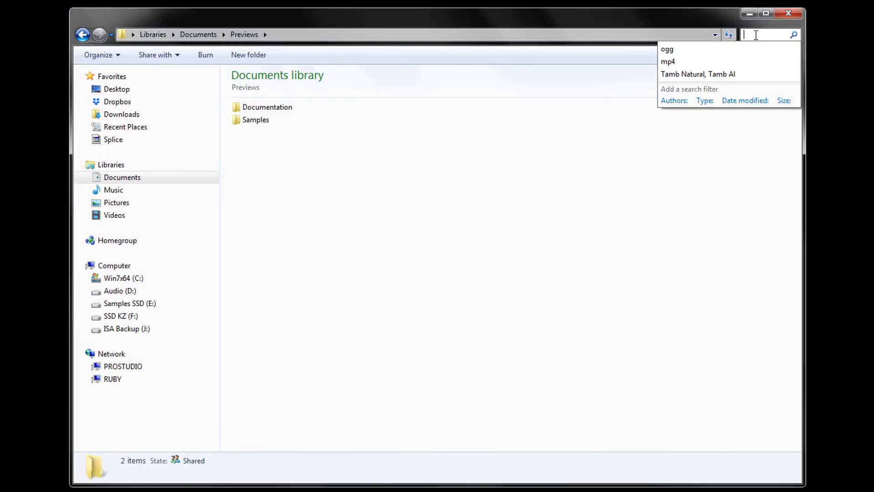
{"action": "type", "text": "ogg"}
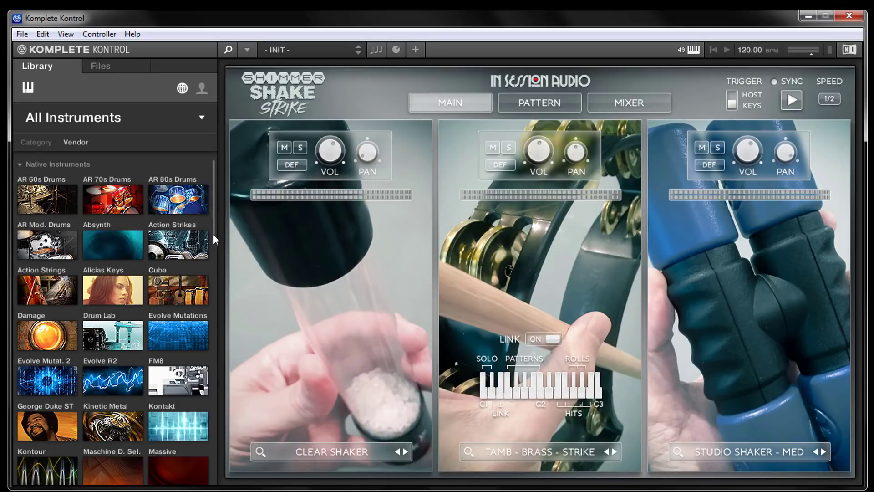
- Open the Shimmer Shake preset list, then clear the Shimmer Shake Strike filter
{"action": "left_click_drag", "start_coordinate": [214, 234], "coordinate": [215, 431]}
{"action": "left_click", "coordinate": [57, 370]}
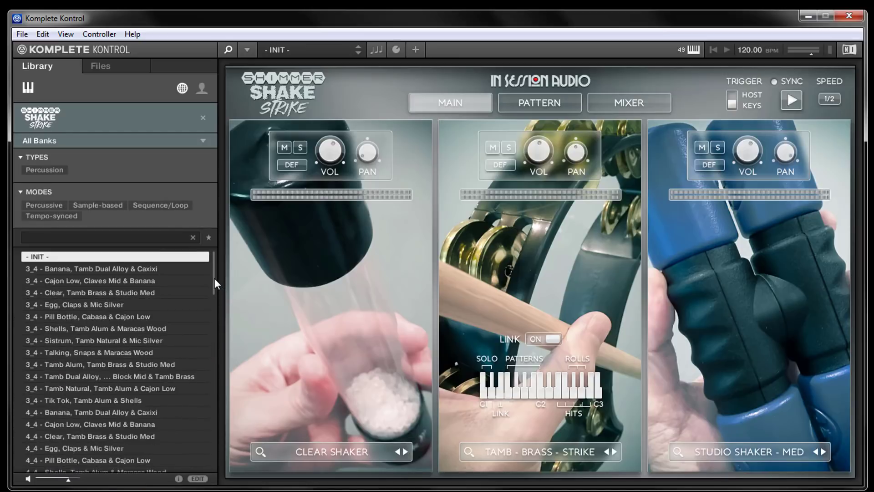
{"action": "left_click_drag", "start_coordinate": [213, 283], "coordinate": [205, 460]}
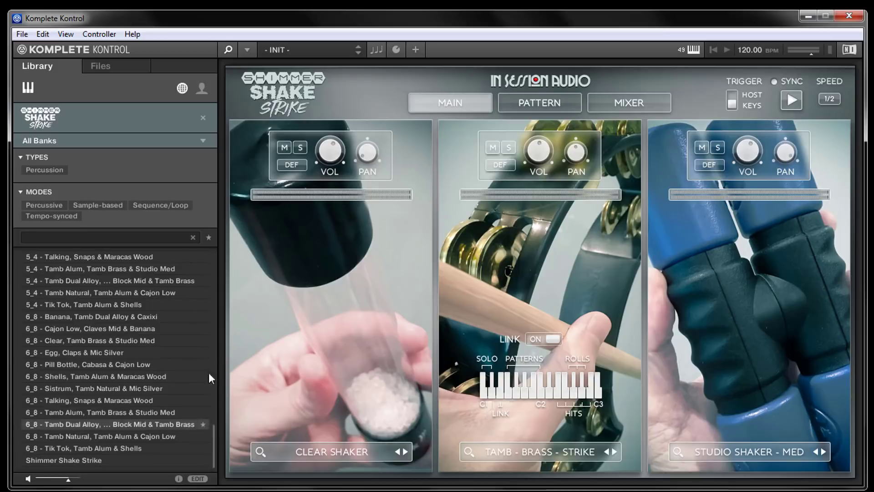
{"action": "left_click", "coordinate": [203, 118]}
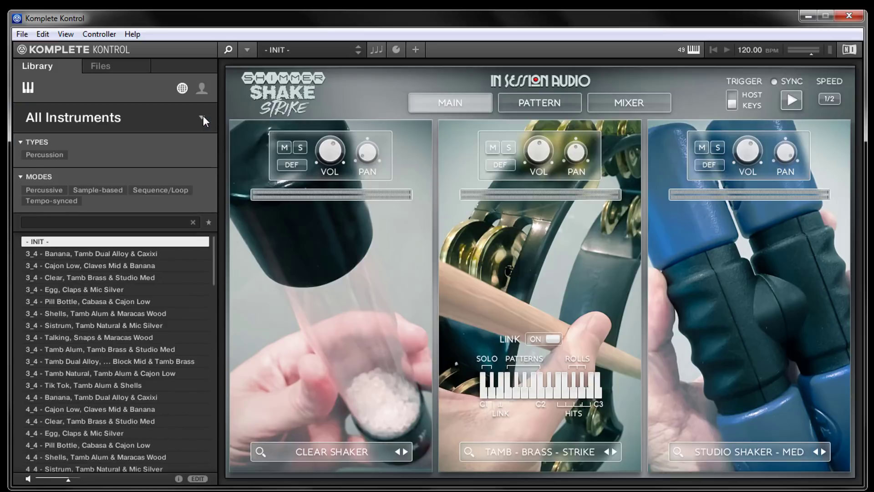
{"action": "left_click", "coordinate": [203, 117]}
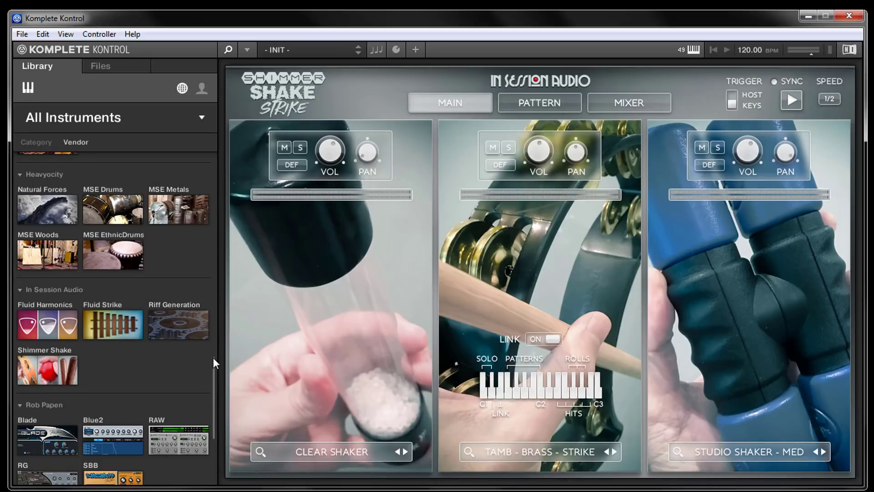
- Preview Element presets 3-Fngr Death Punch through 12 OSC Bass, then close Element
{"action": "scroll", "coordinate": [213, 357], "scroll_direction": "down", "scroll_amount": 5}
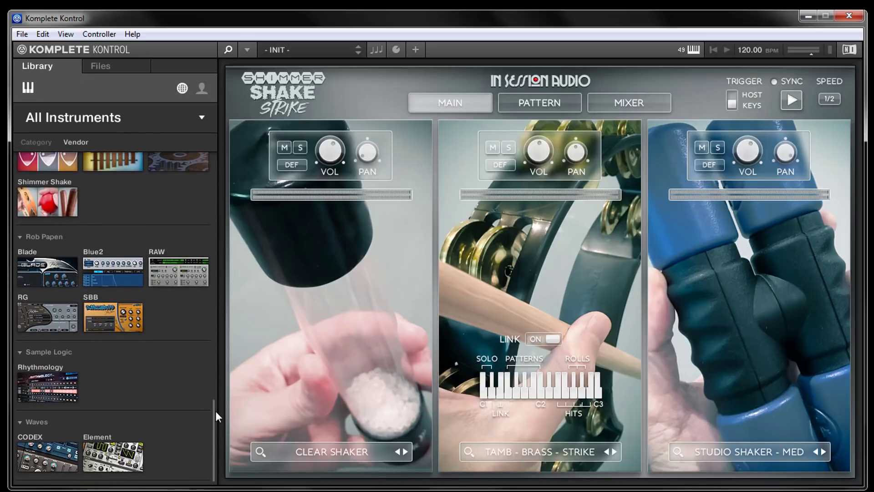
{"action": "left_click", "coordinate": [122, 453]}
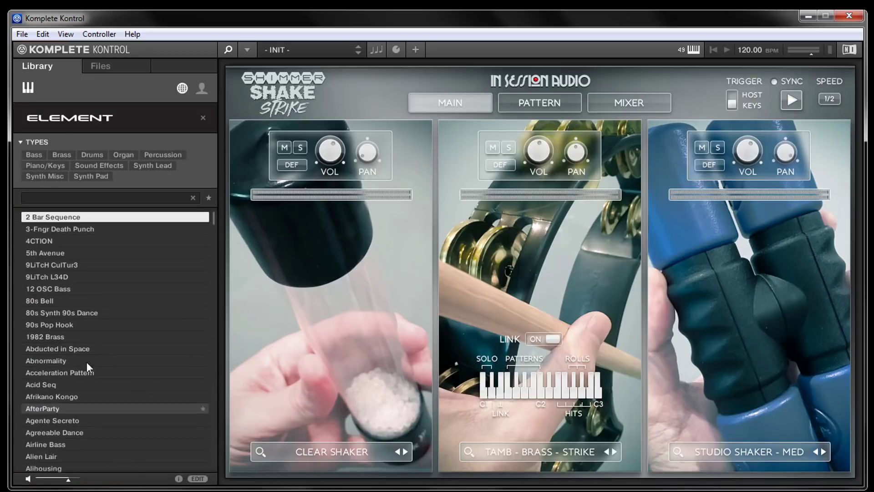
{"action": "left_click", "coordinate": [41, 230]}
{"action": "left_click", "coordinate": [41, 238]}
{"action": "left_click", "coordinate": [44, 253]}
{"action": "left_click", "coordinate": [46, 264]}
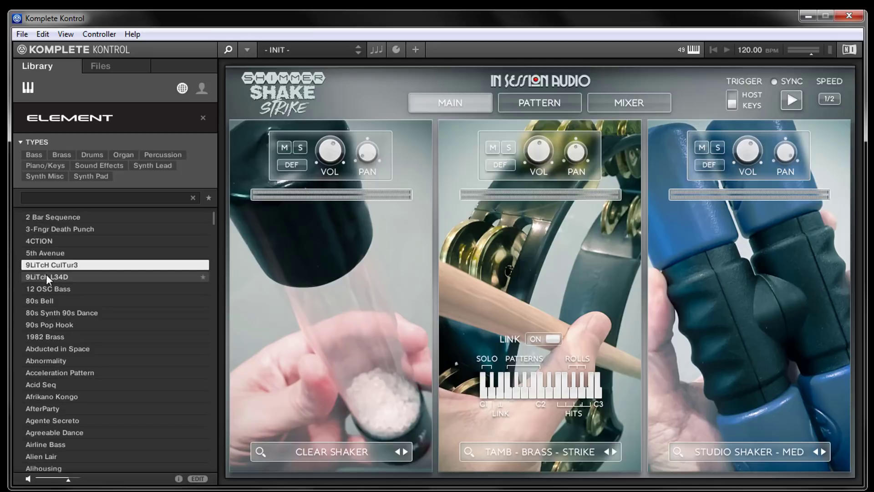
{"action": "left_click", "coordinate": [45, 276]}
{"action": "left_click", "coordinate": [48, 288]}
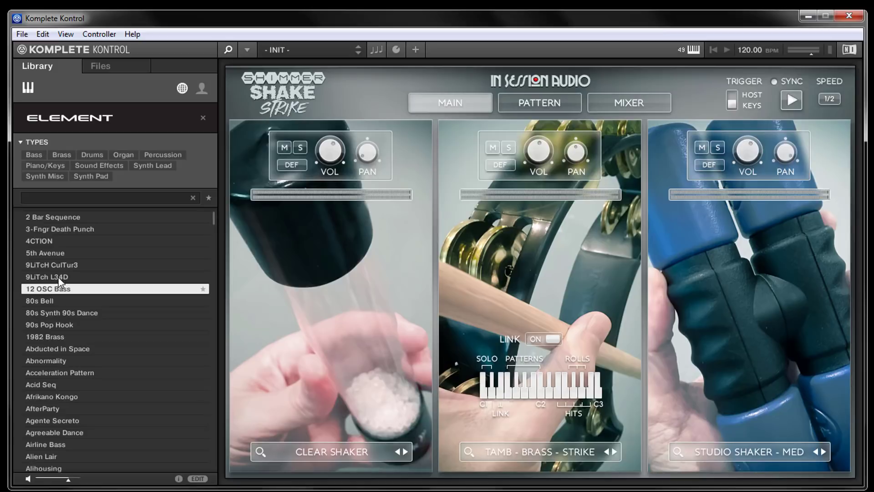
{"action": "left_click", "coordinate": [202, 118]}
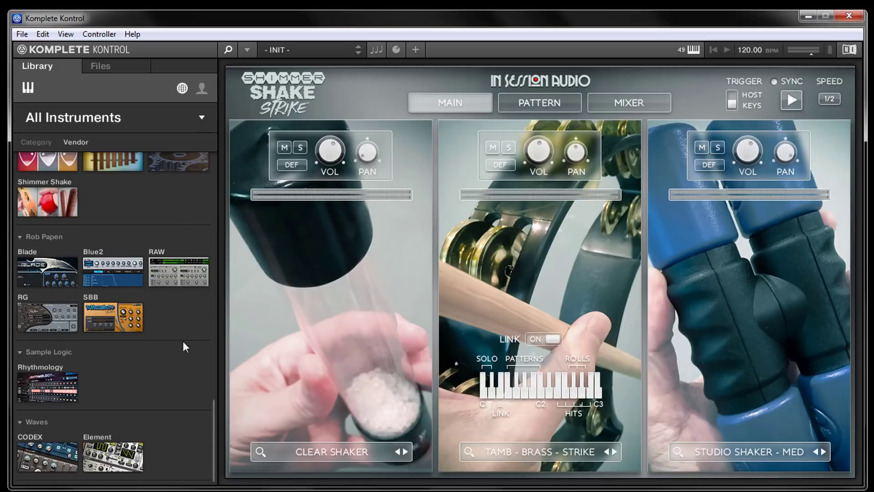
{"action": "left_click_drag", "start_coordinate": [214, 415], "coordinate": [225, 177]}
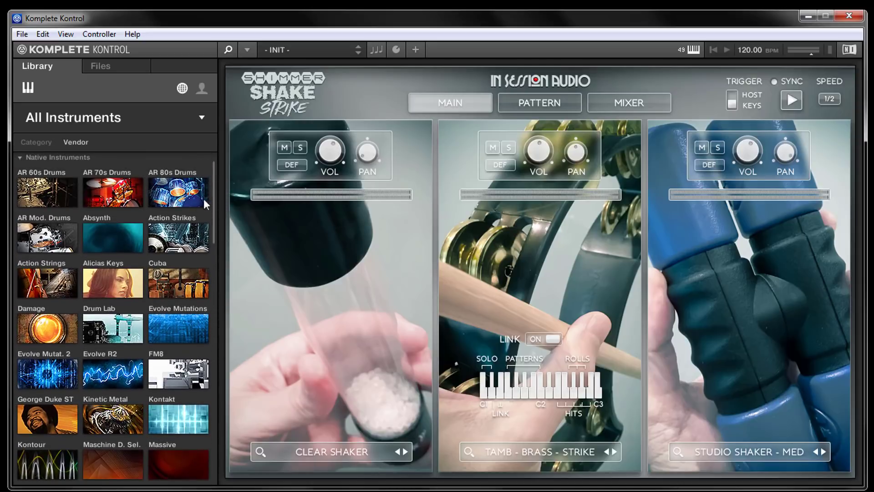
- Open Alicia's Keys and preview Init, Audience Big Auditorium through Audience Small Studio presets
{"action": "left_click", "coordinate": [129, 283]}
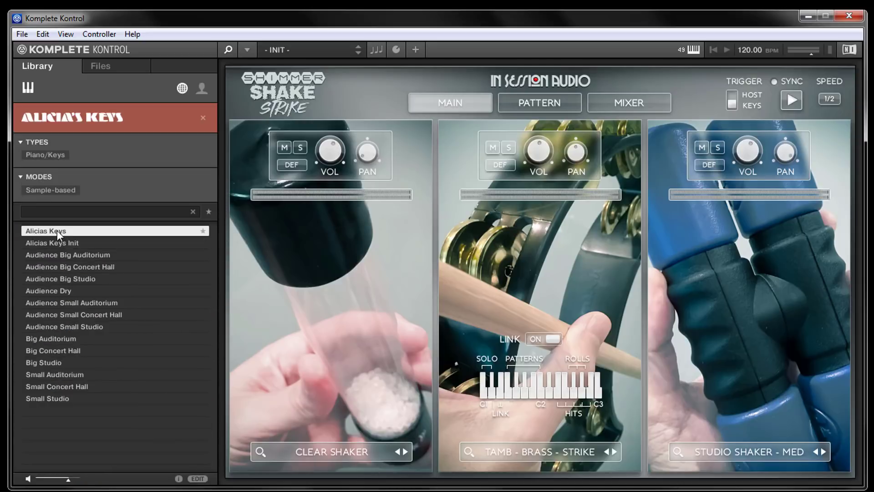
{"action": "left_click", "coordinate": [57, 242]}
{"action": "left_click", "coordinate": [57, 253]}
{"action": "left_click", "coordinate": [57, 267]}
{"action": "left_click", "coordinate": [59, 277]}
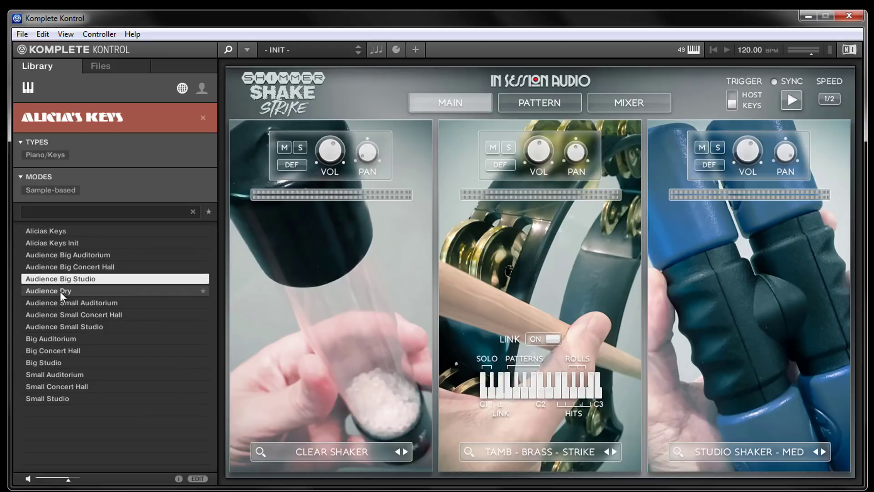
{"action": "left_click", "coordinate": [60, 292]}
{"action": "left_click", "coordinate": [65, 303]}
{"action": "left_click", "coordinate": [65, 315]}
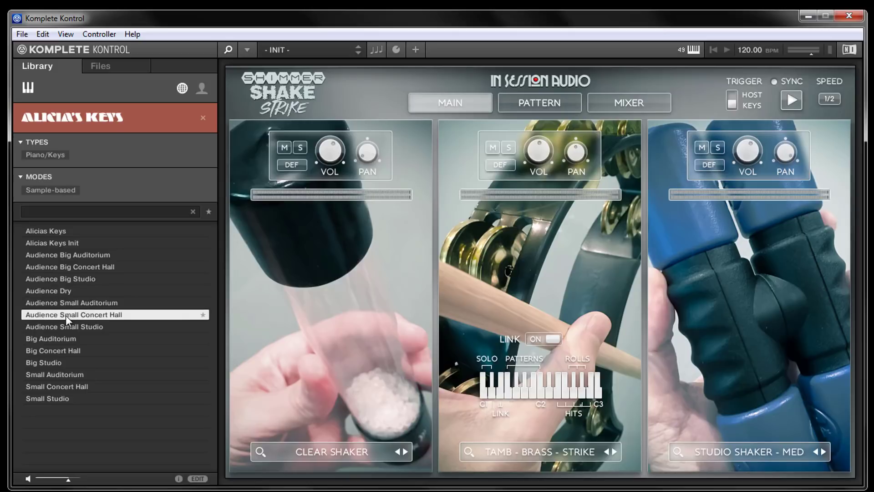
{"action": "left_click", "coordinate": [65, 327]}
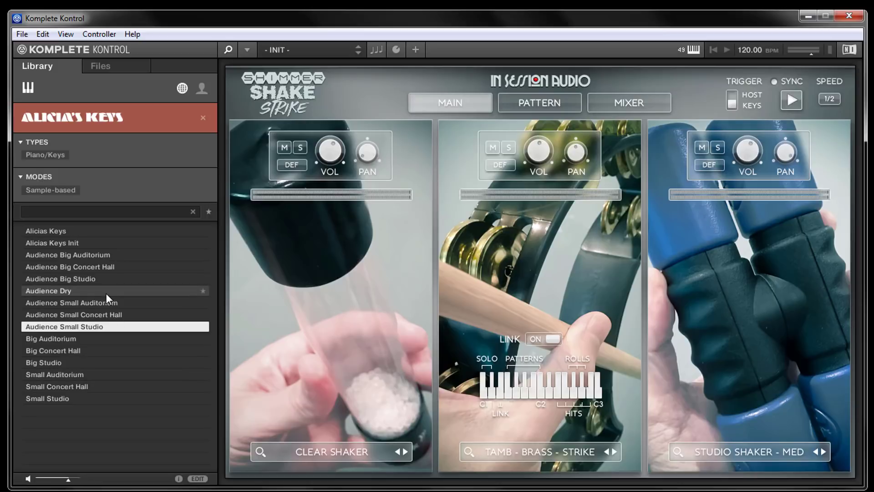
- Clear the Alicia's Keys filter and open the Riff Generation preset list
{"action": "left_click", "coordinate": [204, 118]}
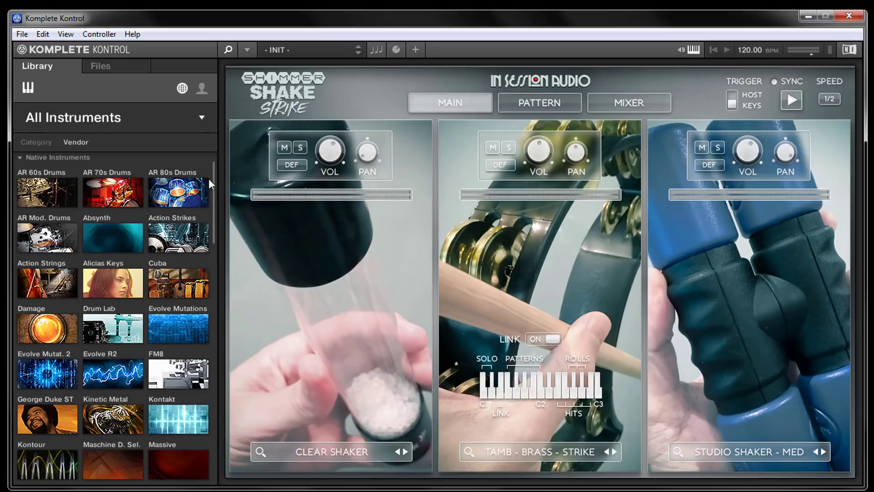
{"action": "left_click_drag", "start_coordinate": [214, 187], "coordinate": [209, 384]}
{"action": "left_click", "coordinate": [173, 326]}
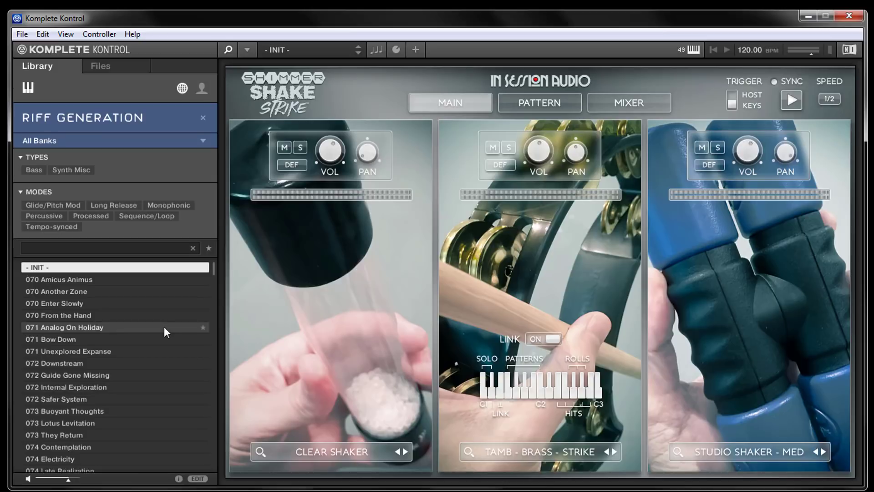
- Preview 071 Analog On Holiday, 071 Bow Down, 071 Unexplored Expanse and 072 Downstream
{"action": "left_click", "coordinate": [164, 326]}
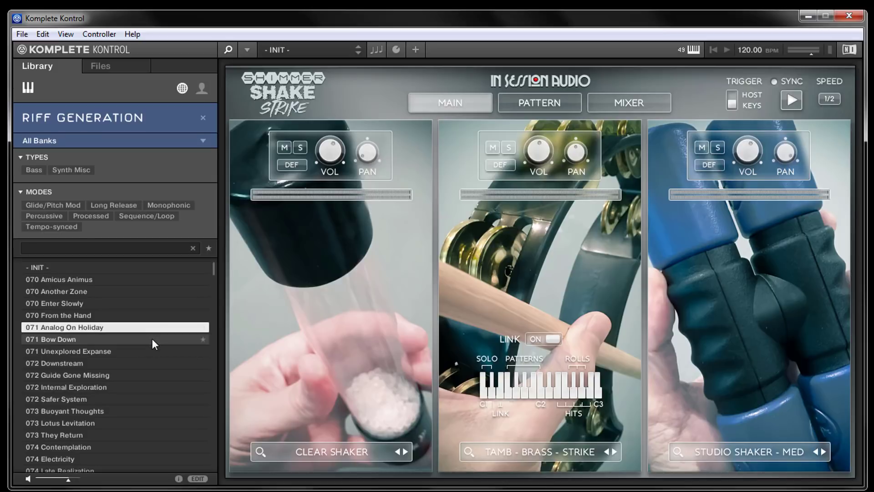
{"action": "left_click", "coordinate": [152, 340]}
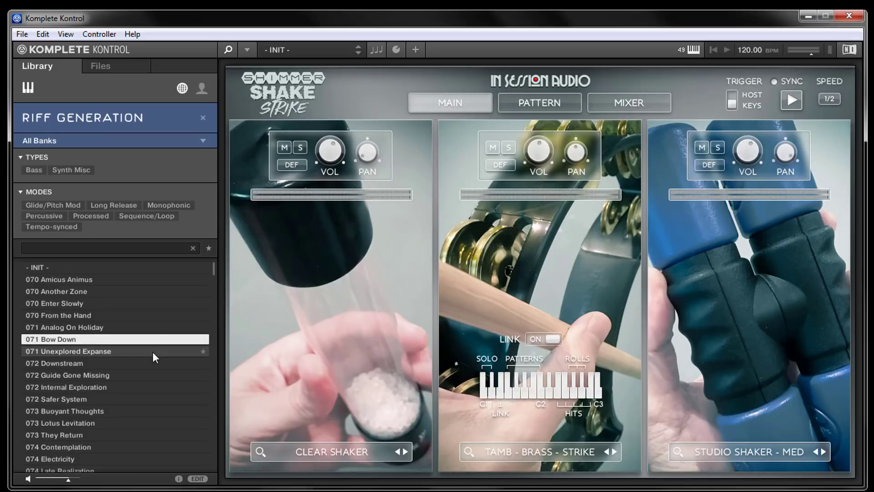
{"action": "left_click", "coordinate": [152, 352]}
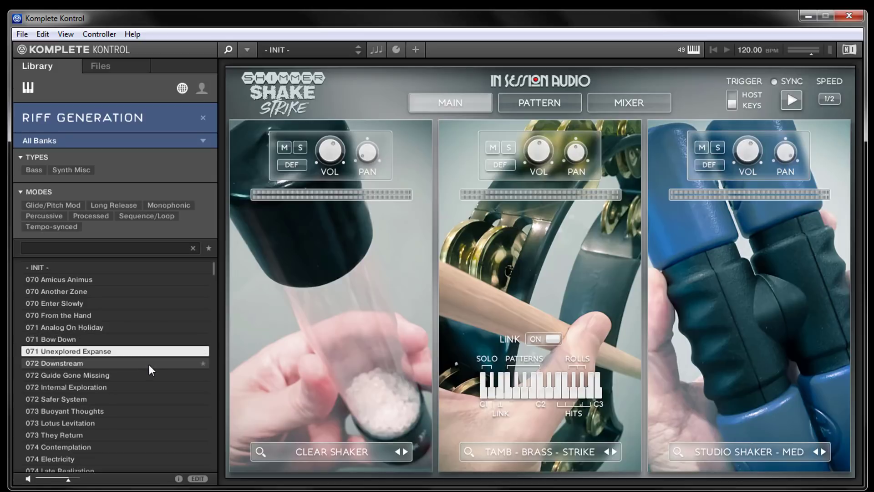
{"action": "left_click", "coordinate": [149, 364]}
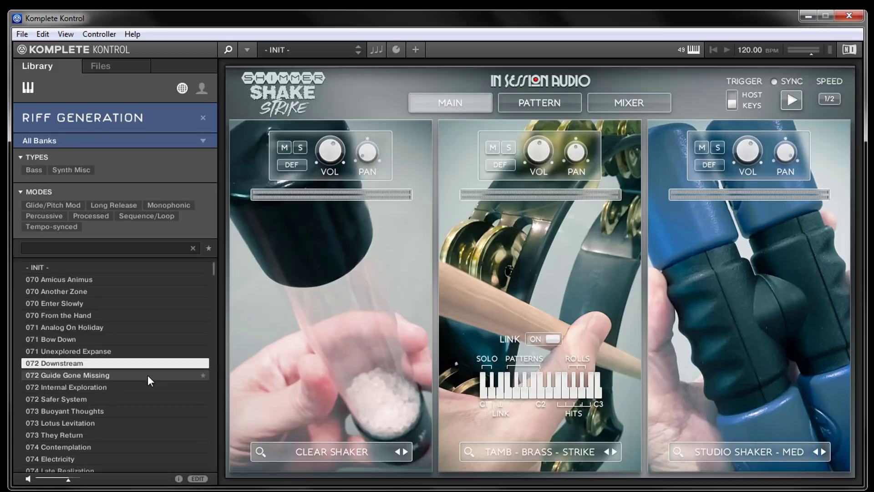
- Clear the Riff Generation filter and open the Action Strikes library presets
{"action": "left_click", "coordinate": [202, 117]}
{"action": "left_click", "coordinate": [202, 118]}
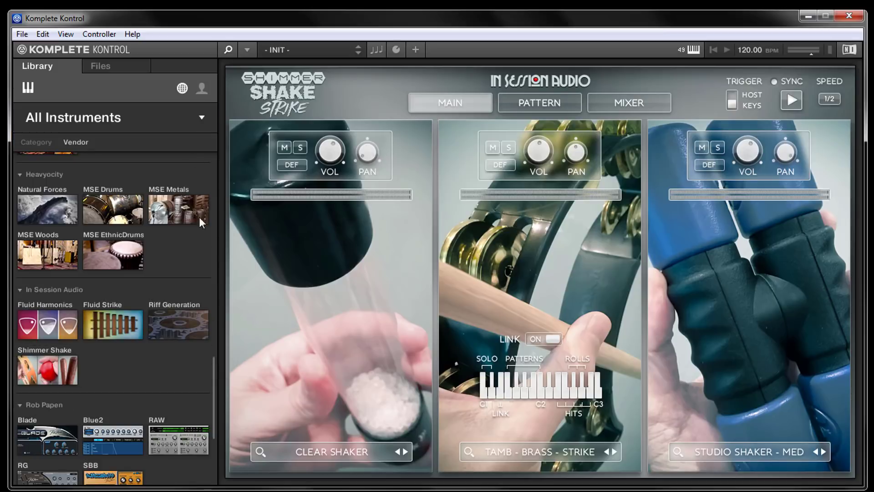
{"action": "left_click_drag", "start_coordinate": [213, 366], "coordinate": [225, 170]}
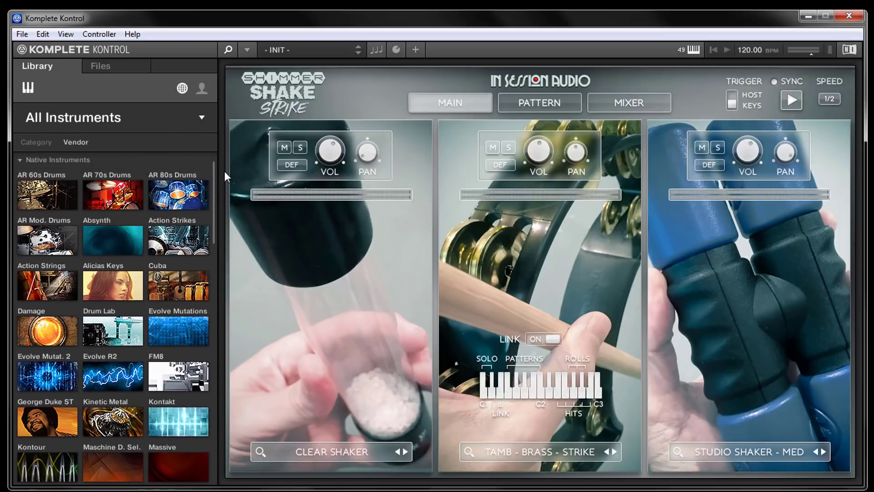
{"action": "left_click", "coordinate": [183, 234]}
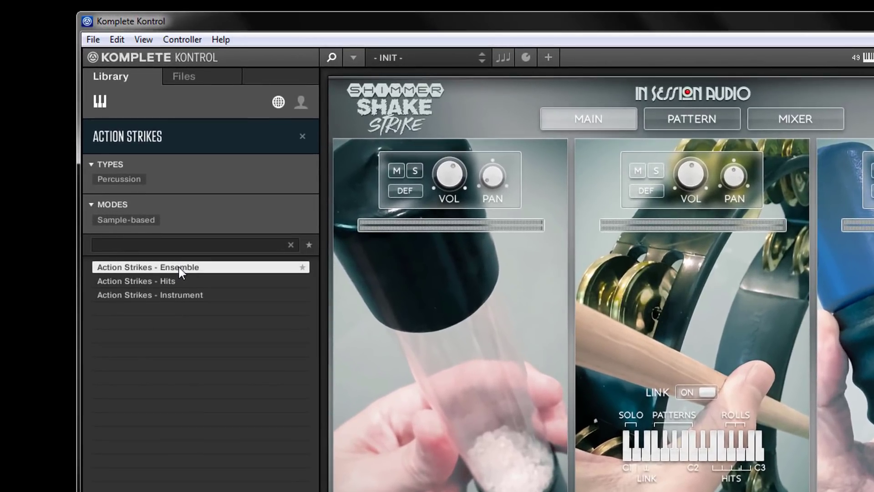
- Load the Action Strikes - Ensemble preset and glance at its ensemble list
{"action": "double_click", "coordinate": [180, 268]}
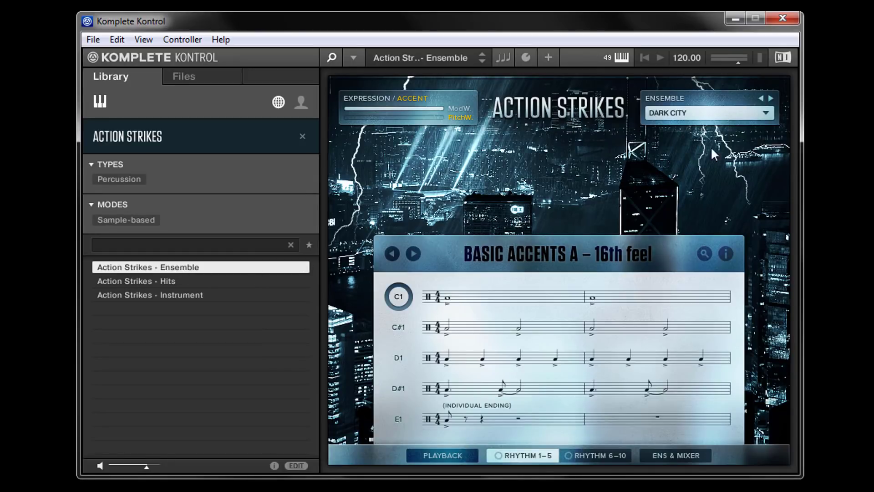
{"action": "left_click", "coordinate": [768, 112]}
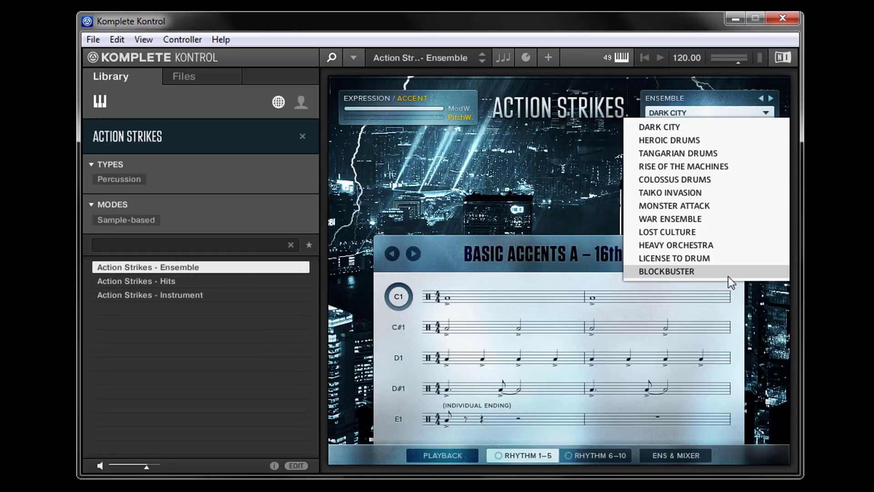
{"action": "left_click", "coordinate": [766, 297]}
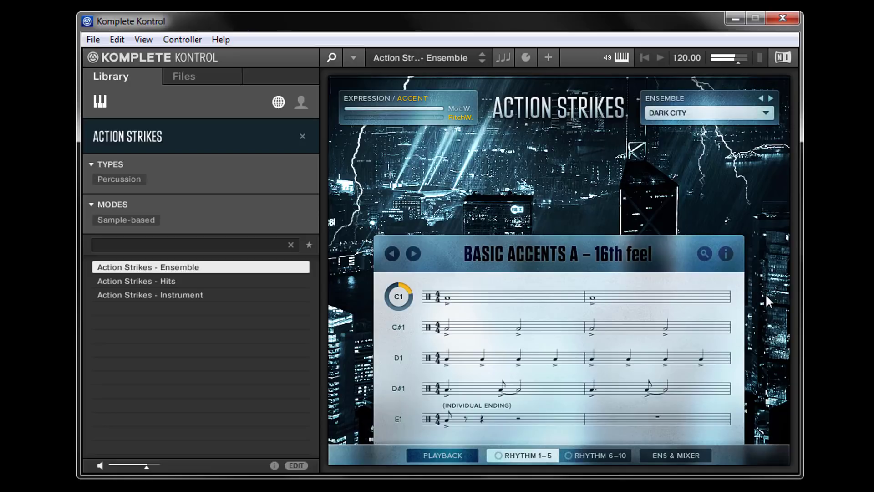
- Switch the ensemble to Blockbuster, then Taiko Invasion, and finally Lost Culture
{"action": "left_click", "coordinate": [722, 116]}
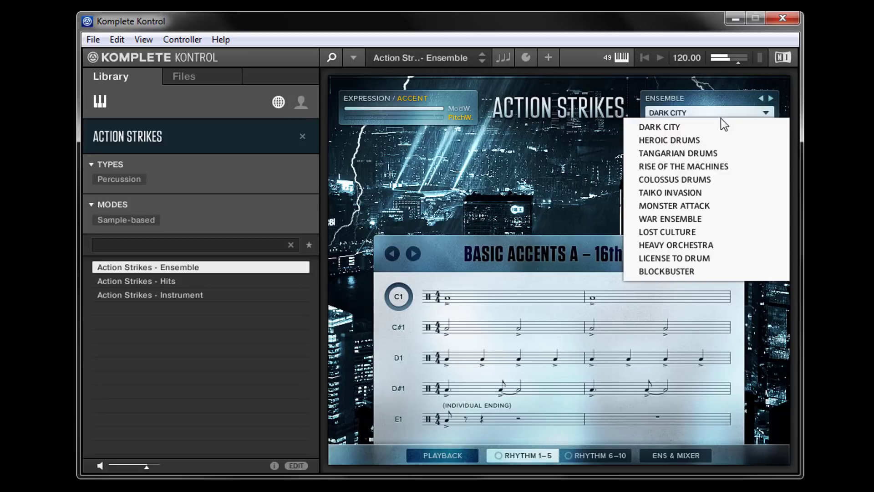
{"action": "left_click", "coordinate": [687, 271]}
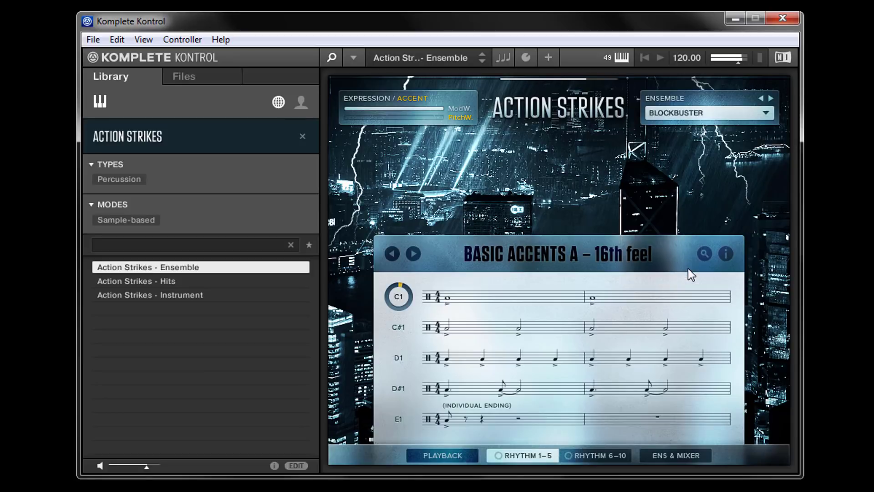
{"action": "left_click", "coordinate": [710, 113]}
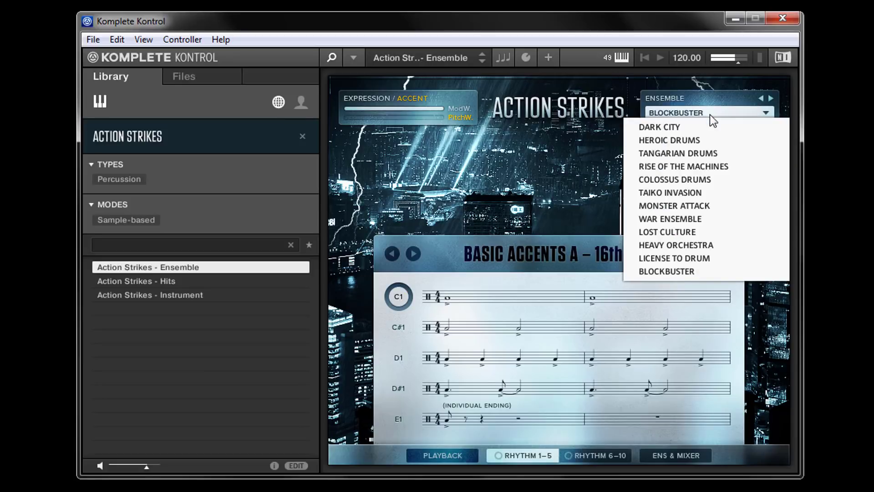
{"action": "left_click", "coordinate": [689, 191]}
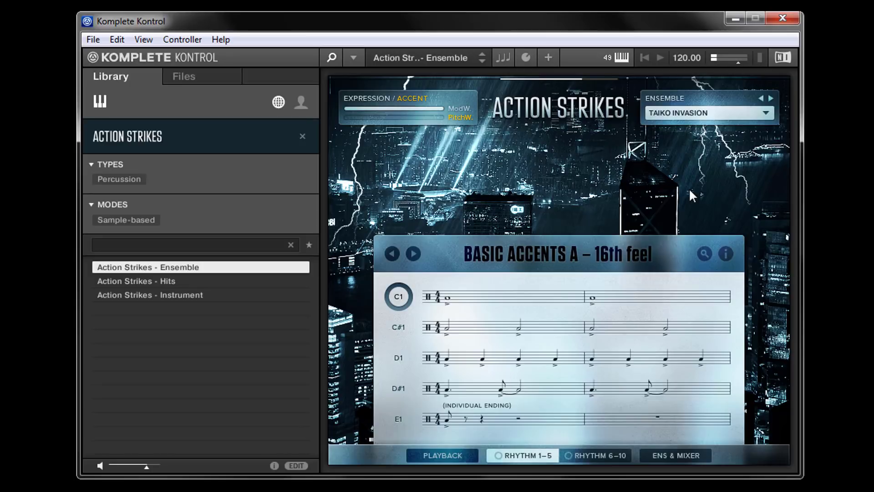
{"action": "left_click", "coordinate": [709, 116]}
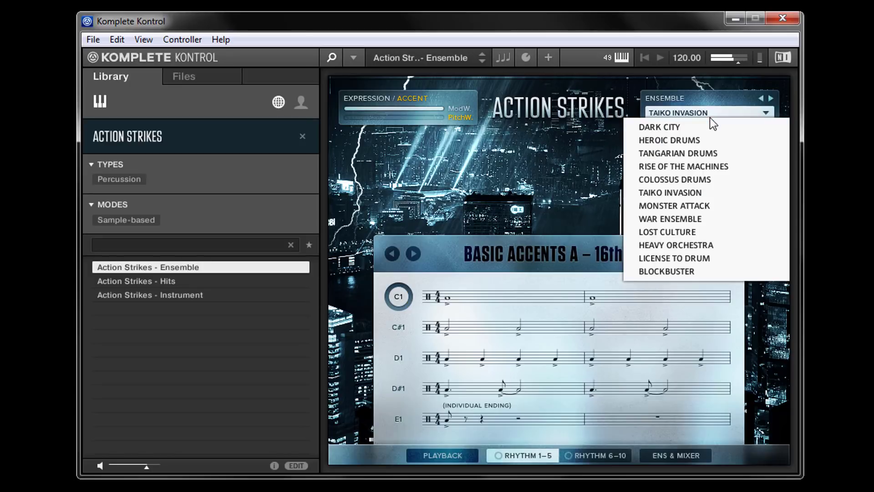
{"action": "left_click", "coordinate": [691, 231]}
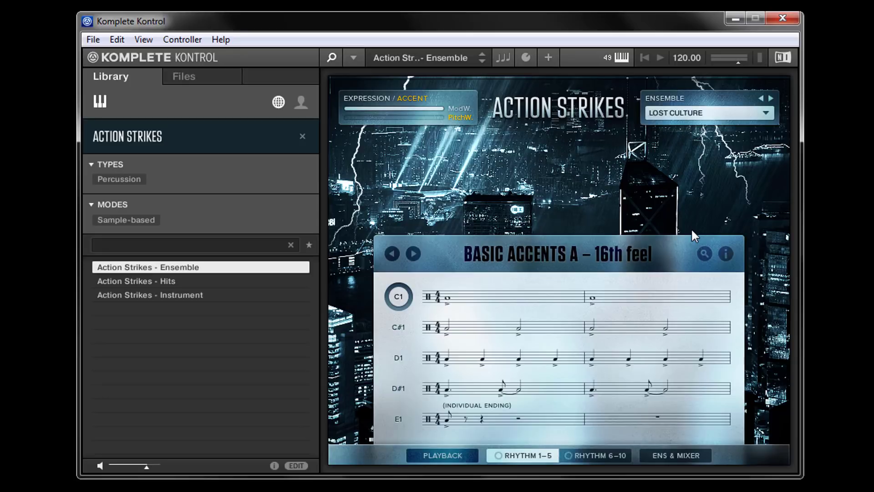
- Load the AR 80s Drums library and preview the 80s Black Kit Real Room, The Gate, Essential and Full presets
{"action": "left_click", "coordinate": [302, 136]}
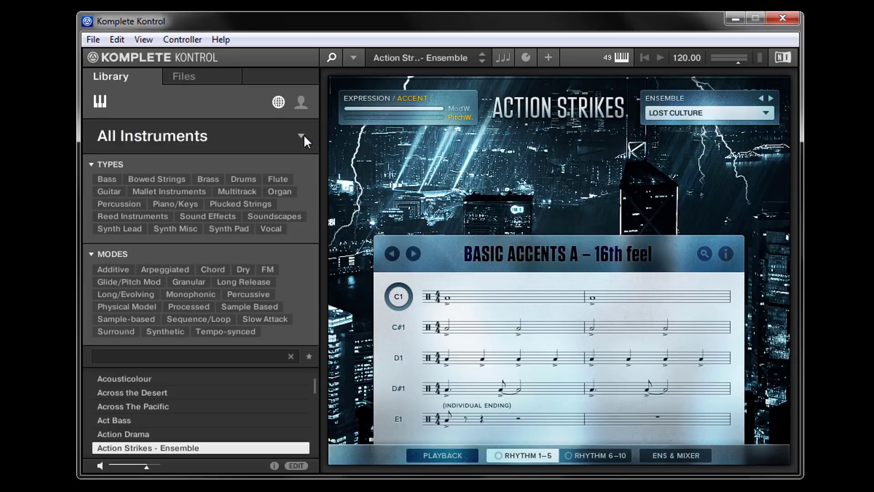
{"action": "left_click", "coordinate": [302, 135]}
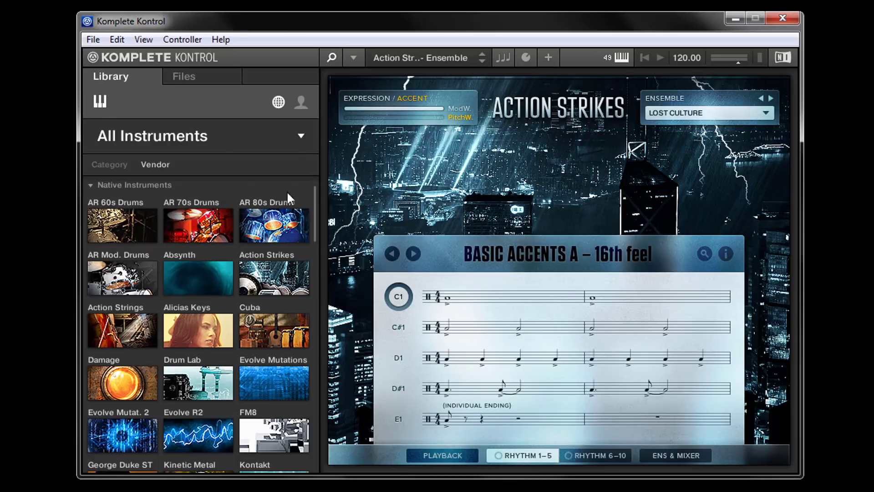
{"action": "left_click", "coordinate": [256, 230]}
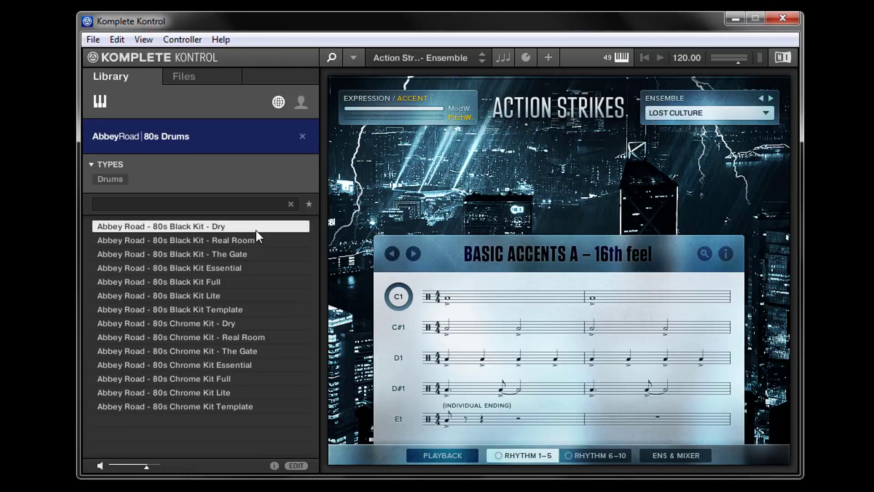
{"action": "left_click", "coordinate": [211, 239]}
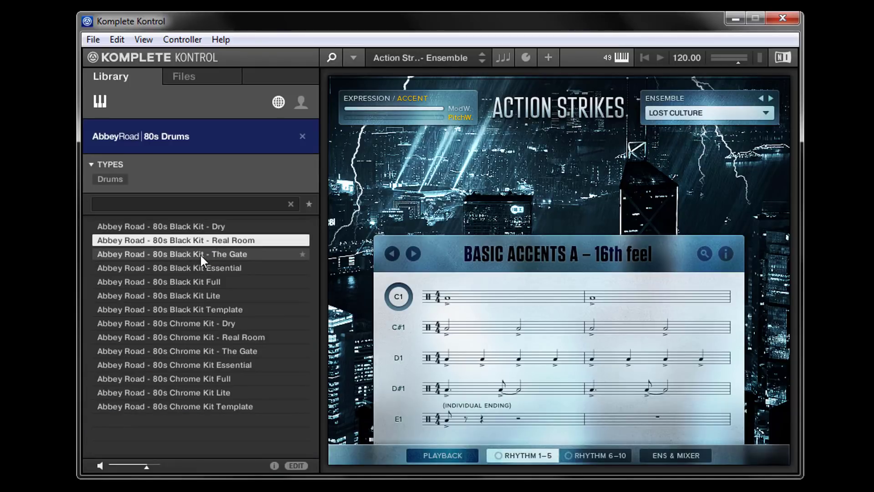
{"action": "left_click", "coordinate": [201, 253]}
{"action": "left_click", "coordinate": [194, 268]}
{"action": "left_click", "coordinate": [193, 283]}
- Switch to the AR Mod. Drums library and preview the Modern Sparkle Kit Full preset
{"action": "left_click", "coordinate": [304, 136]}
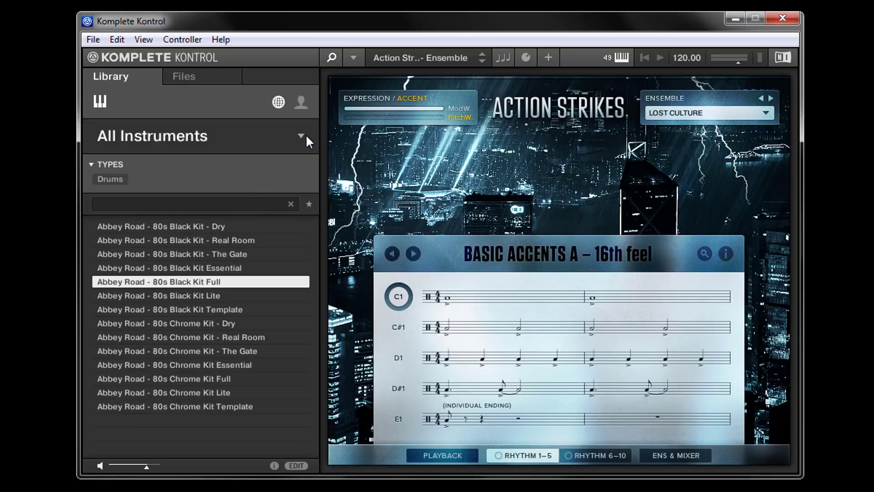
{"action": "left_click", "coordinate": [302, 136]}
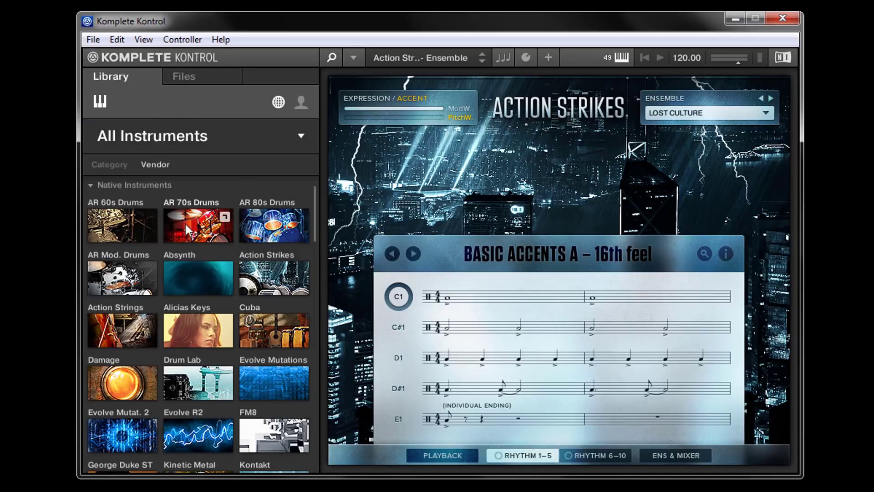
{"action": "left_click", "coordinate": [130, 277]}
{"action": "left_click", "coordinate": [130, 280]}
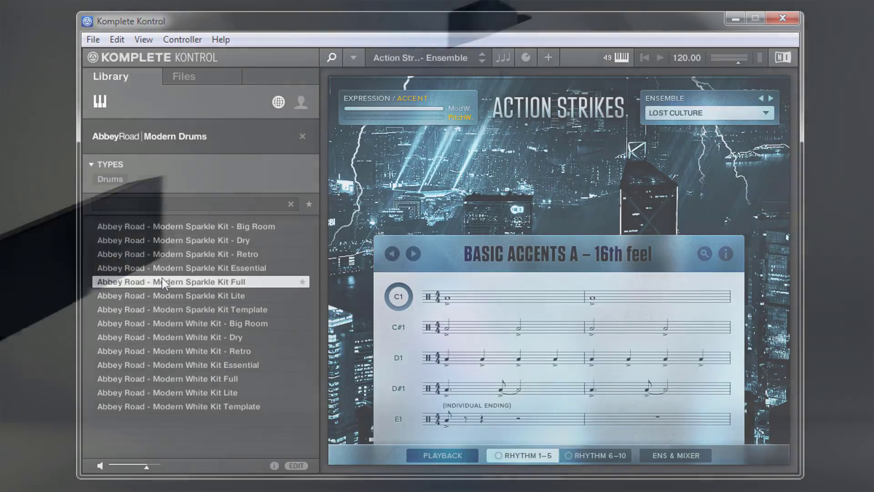